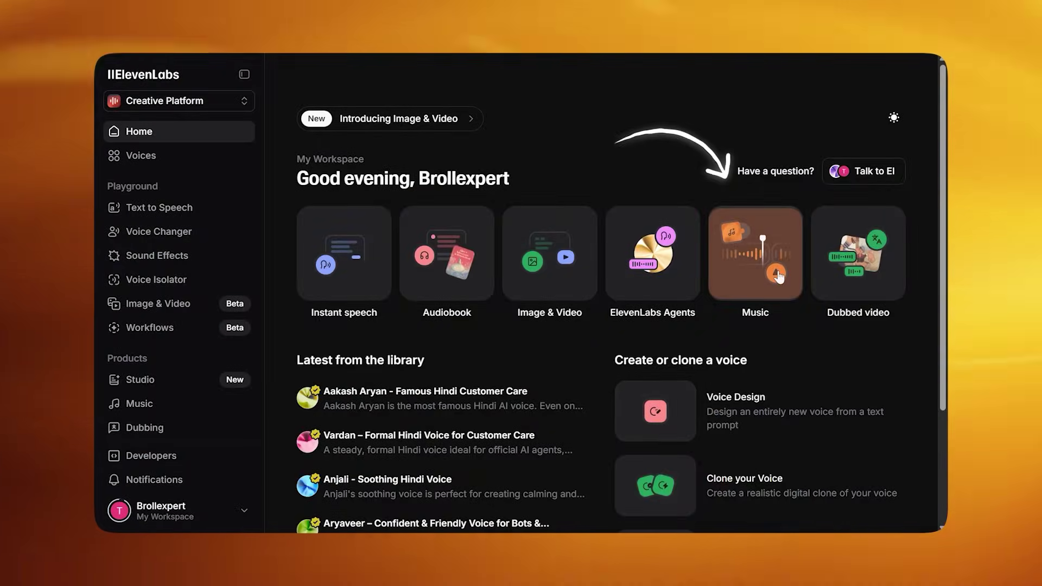
- Create the cinematic trap song 'Shadow Drive' in Music from a pasted style description and custom lyrics
click(779, 276)
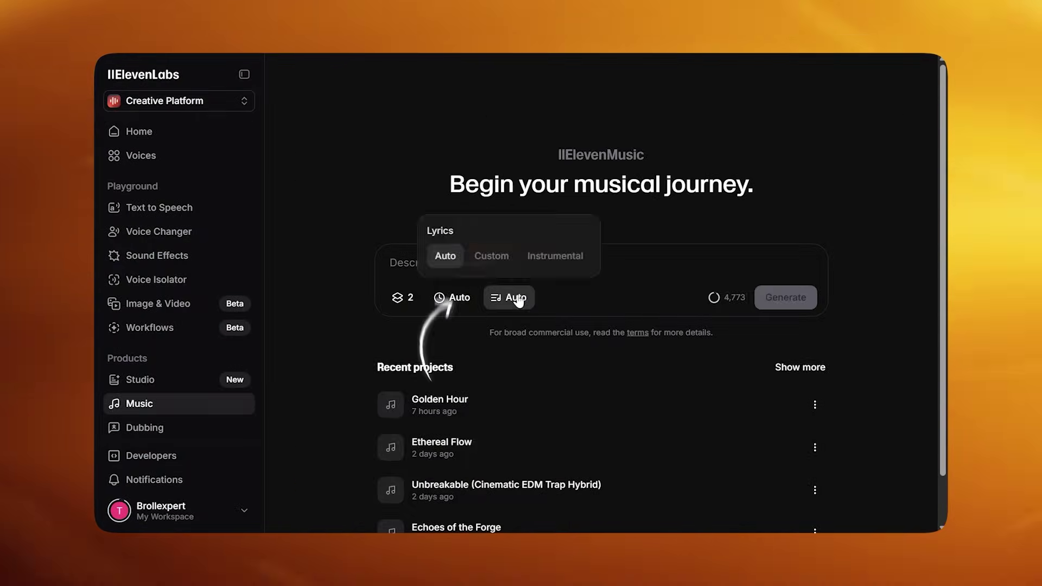
click(495, 257)
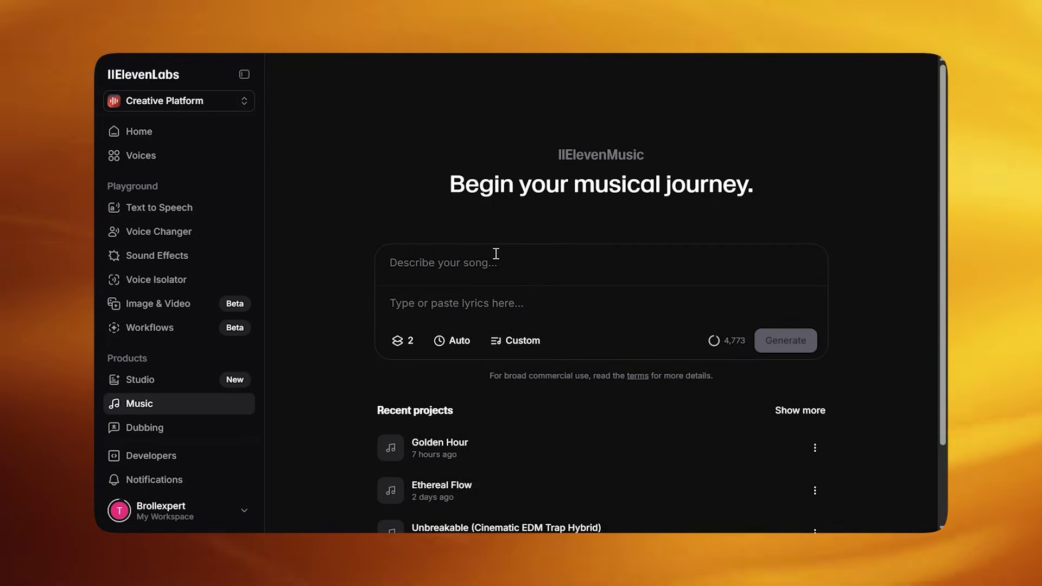
text(Genre: Cinematic Trap / Dark Melodic R&B Style: Late-night American confidence • moody • cinematic • The Weeknd x Travis Scott vibes (radio-safe) Tempo: 140 BPM Vocal Style: Deep, raspy American male rapper/singer • half-rapped verses • melodic chorus • clean lyrics)
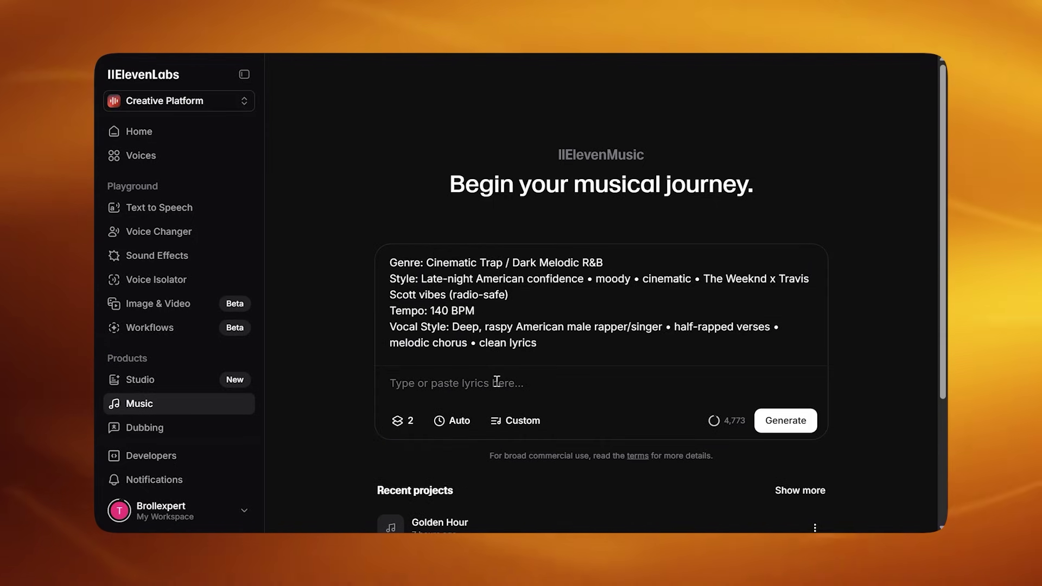
key(ctrl+v)
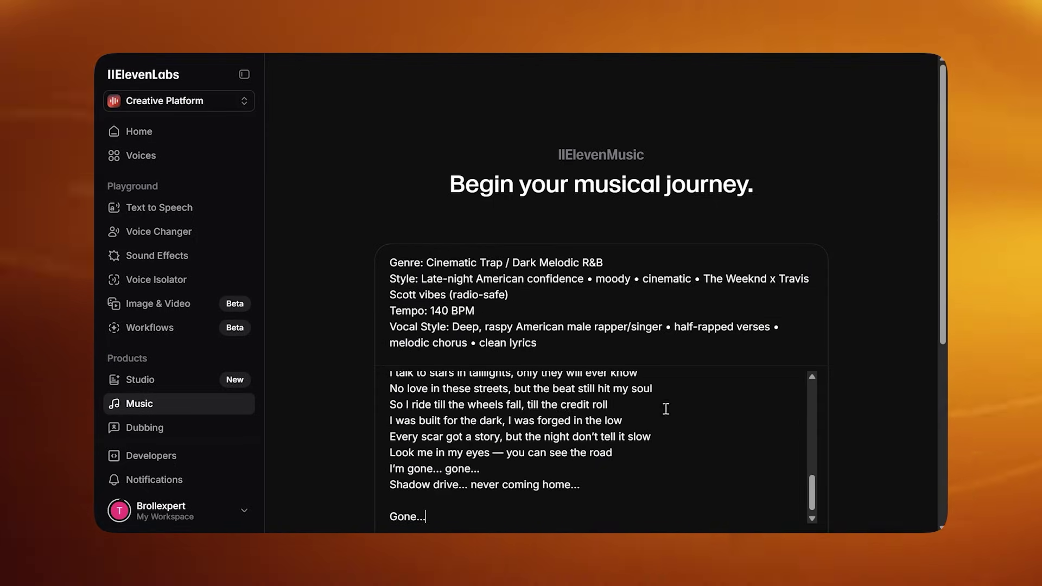
scroll(812, 433, down, 3)
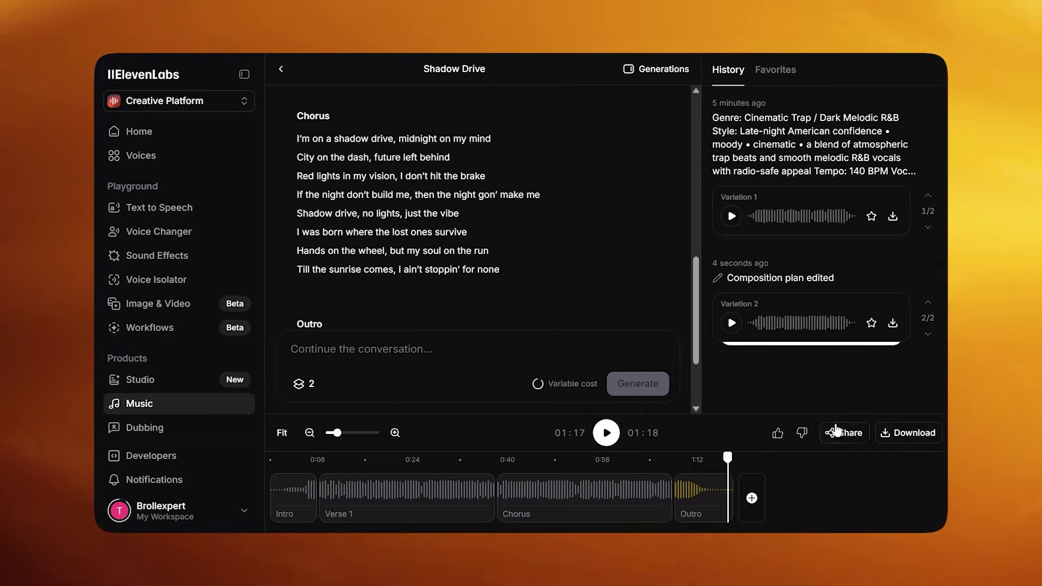
- Download the full Shadow Drive song as a WAV file
click(901, 433)
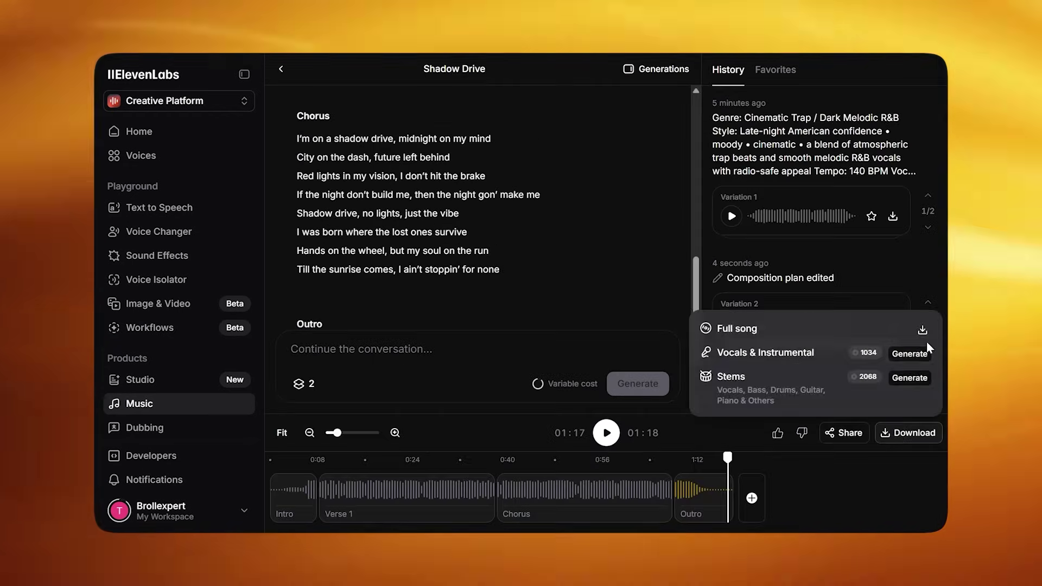
click(923, 331)
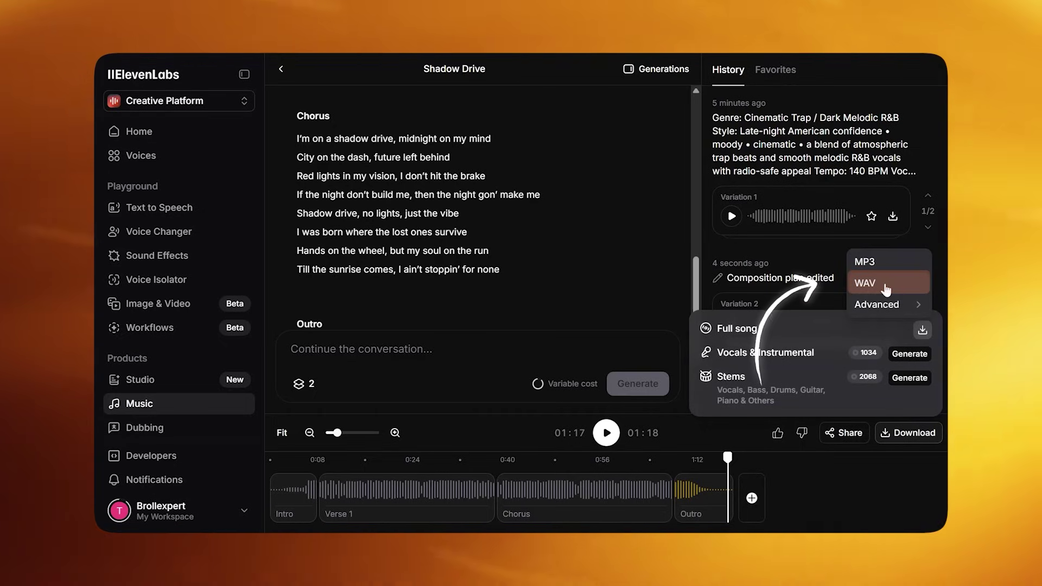
click(885, 283)
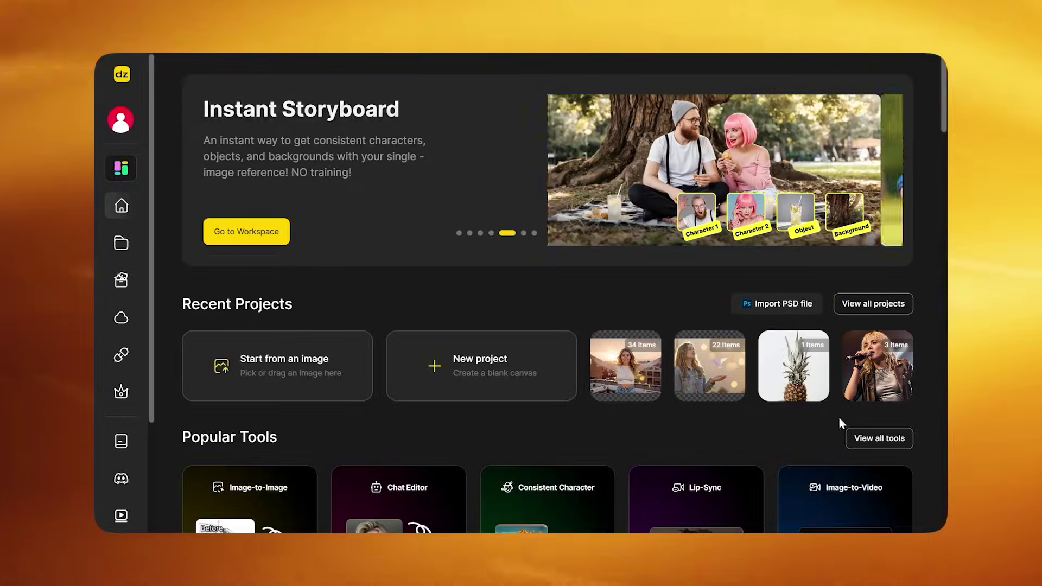
click(484, 373)
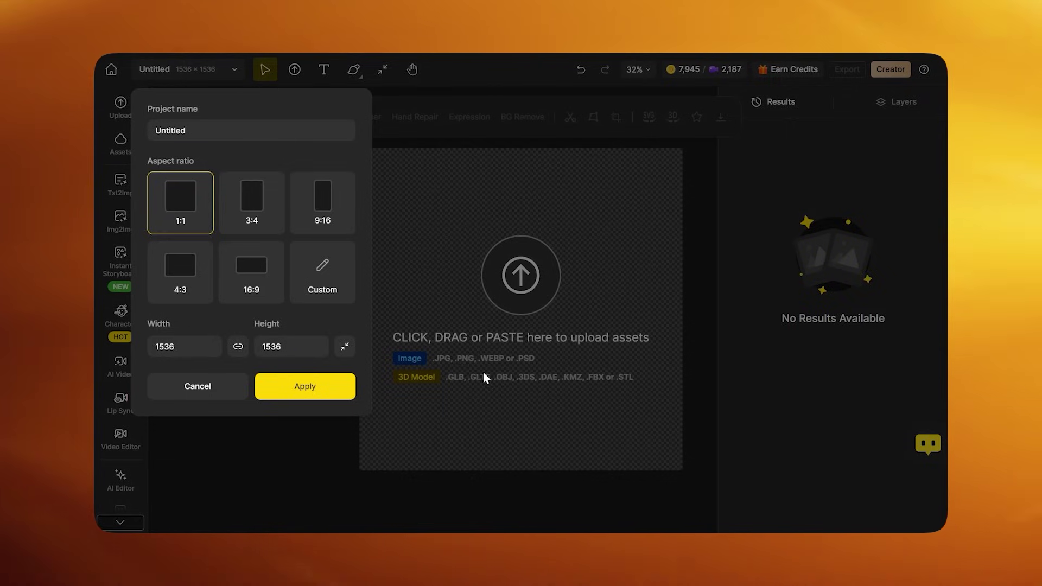
- Create a 16:9 project and generate a photorealistic image of a young man in a denim jacket in a night parking lot
click(235, 281)
click(323, 389)
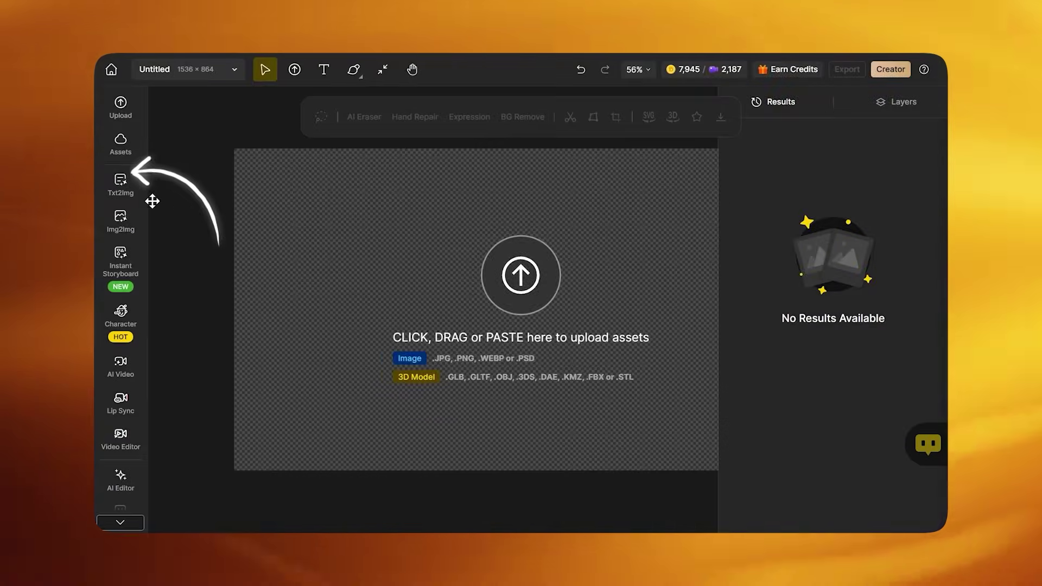
click(132, 194)
click(245, 135)
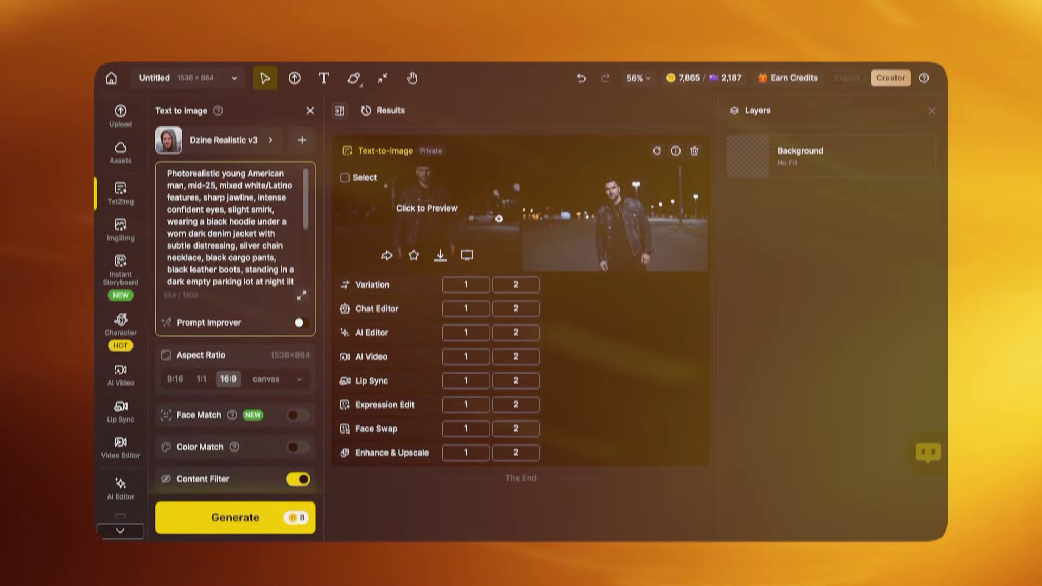
click(500, 210)
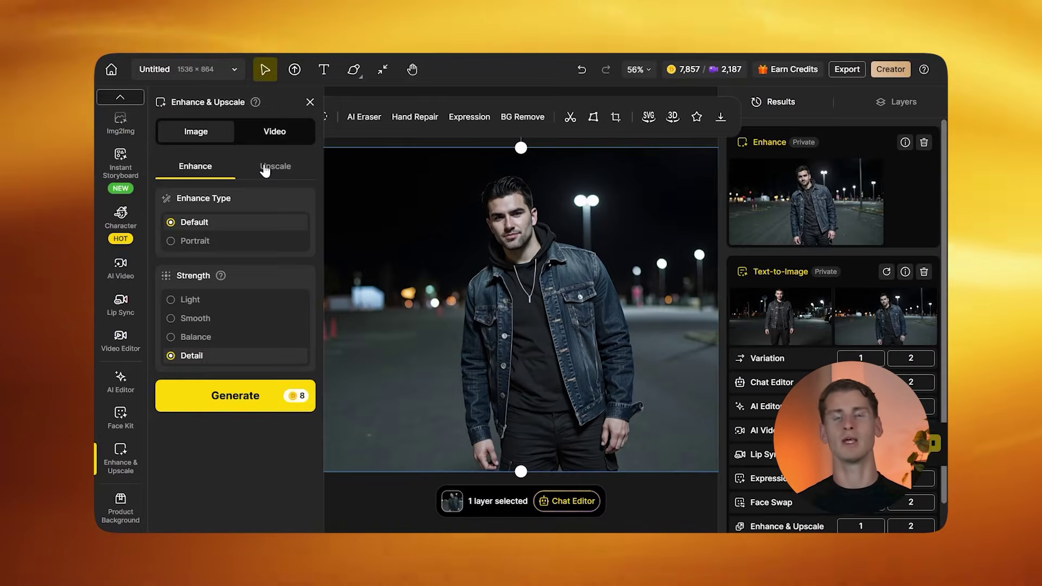
- Place the rapper image on the canvas and upscale it 4x to a 6144×3456 JPG
click(275, 166)
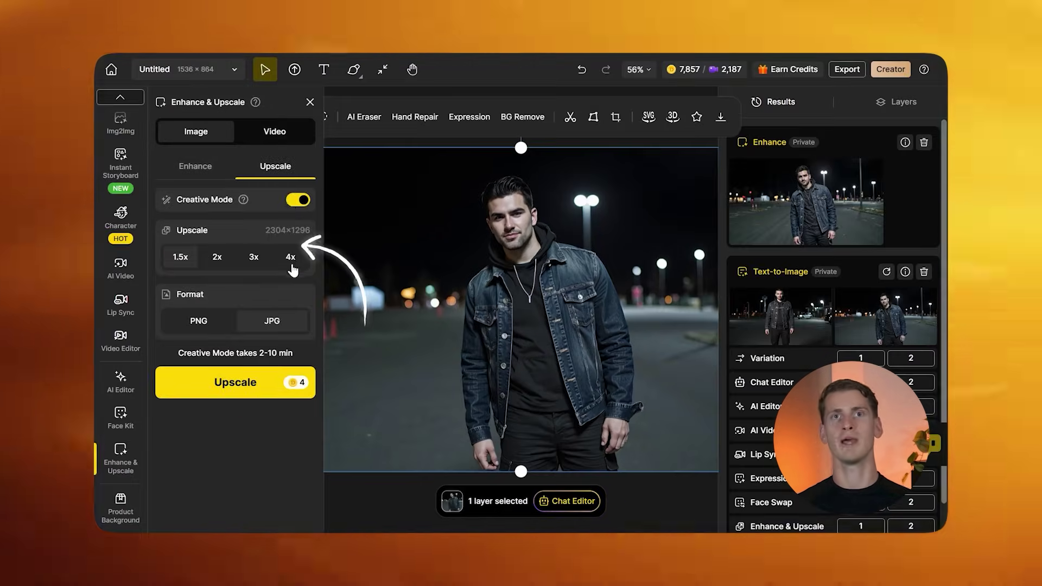
click(306, 384)
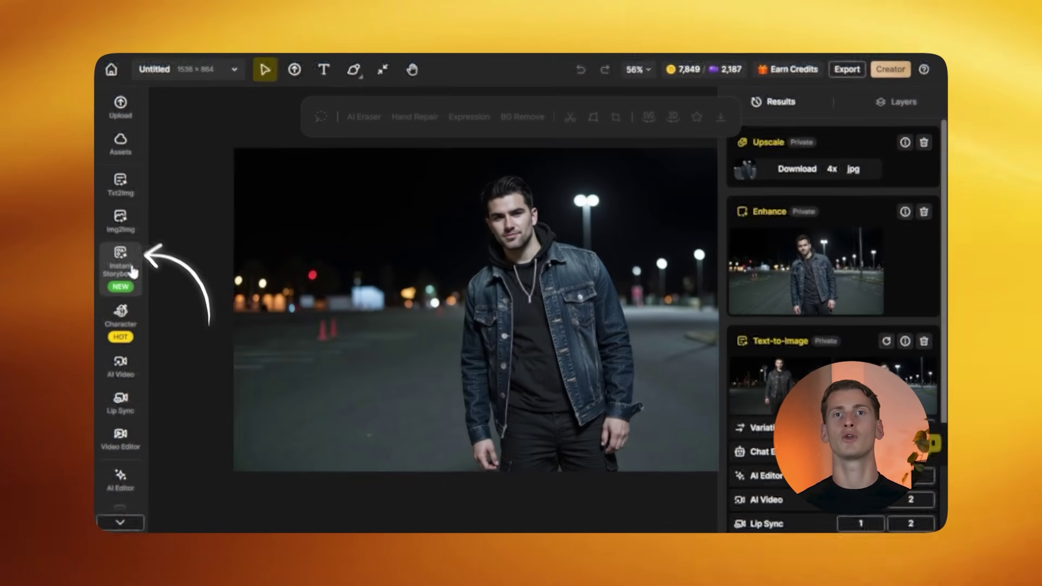
click(131, 270)
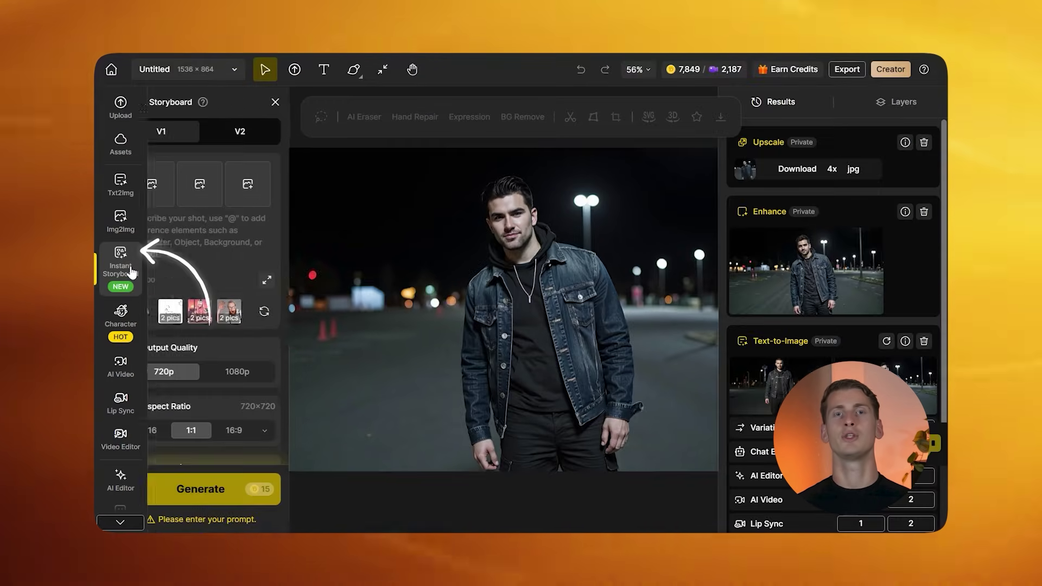
- Generate storyboard scenes from the rapper reference image and upscale the night-driving scene 4x
click(208, 190)
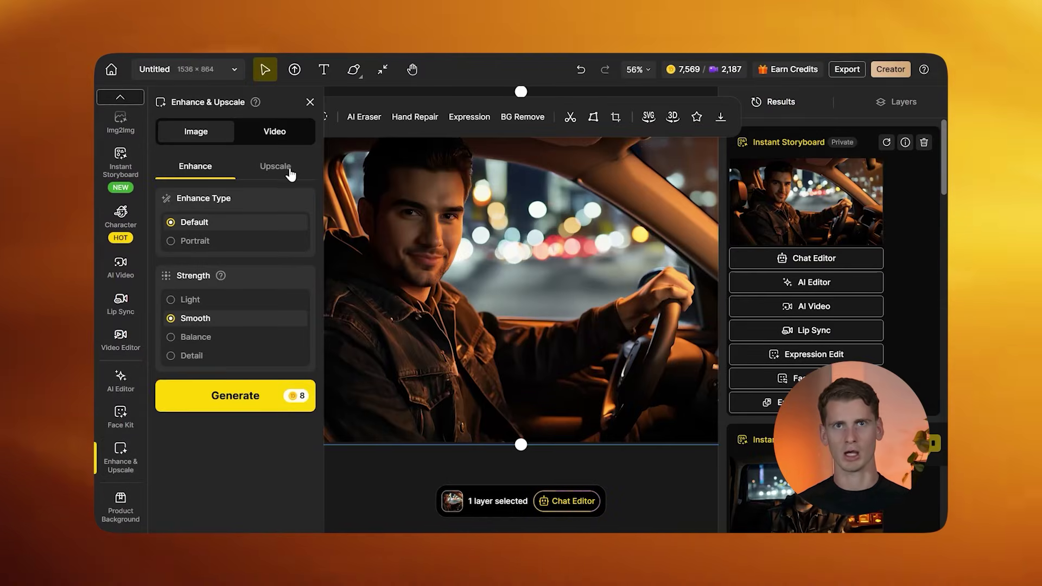
click(275, 166)
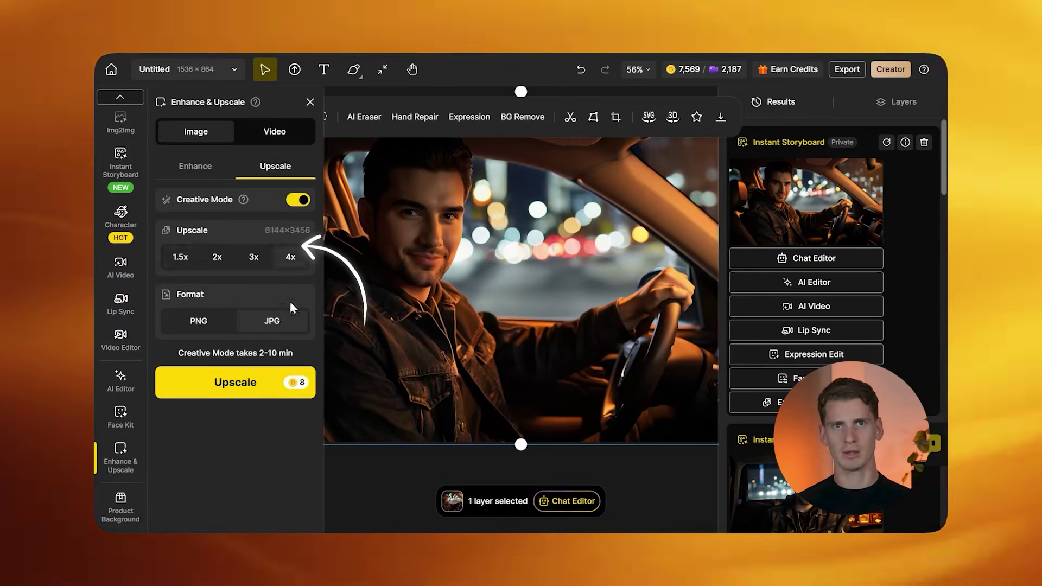
click(285, 382)
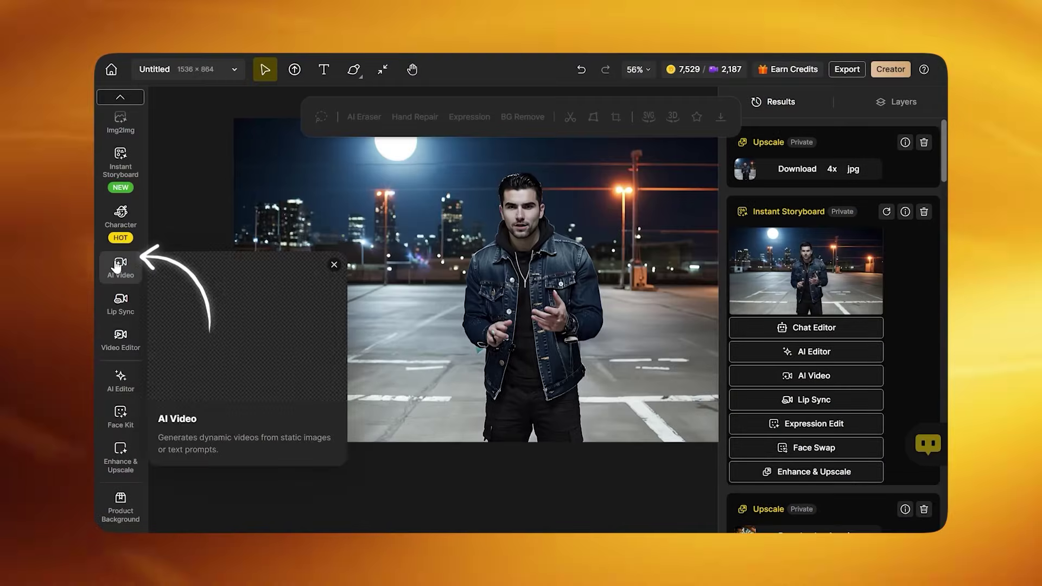
click(139, 274)
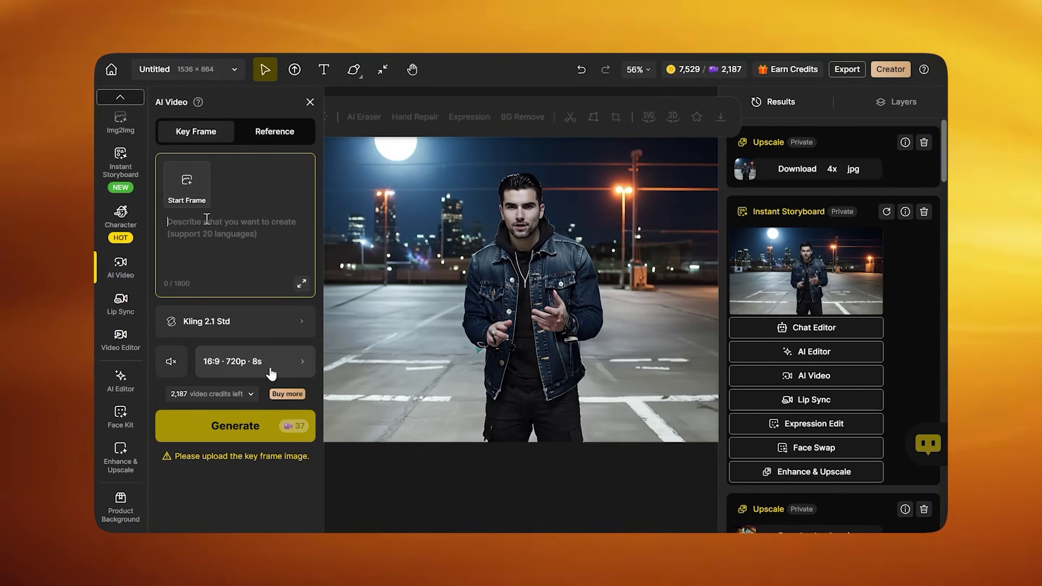
- Set the AI video to 16:9, 8 seconds and 1080p, then browse the video models list
click(270, 370)
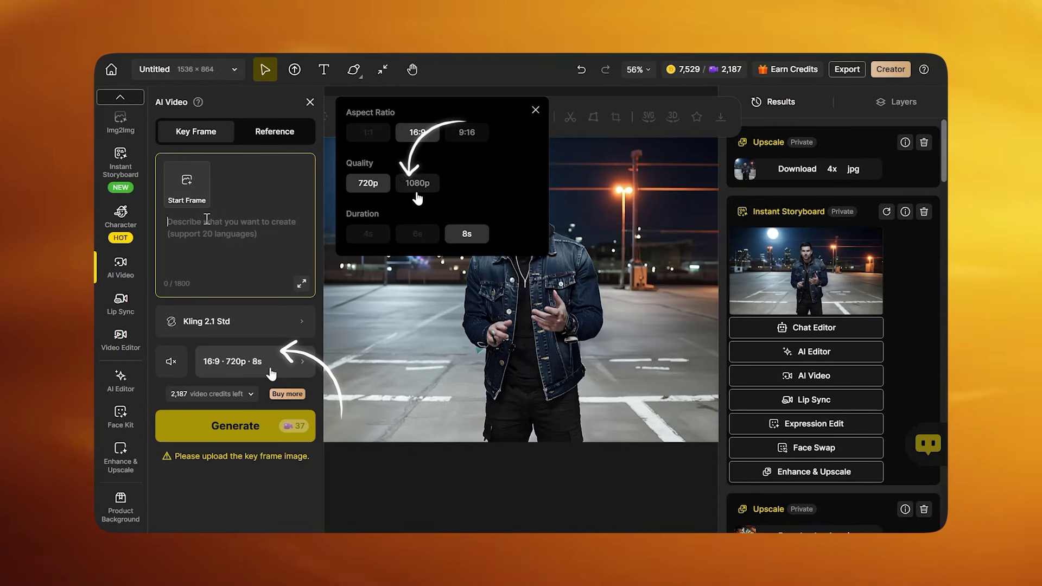
click(420, 184)
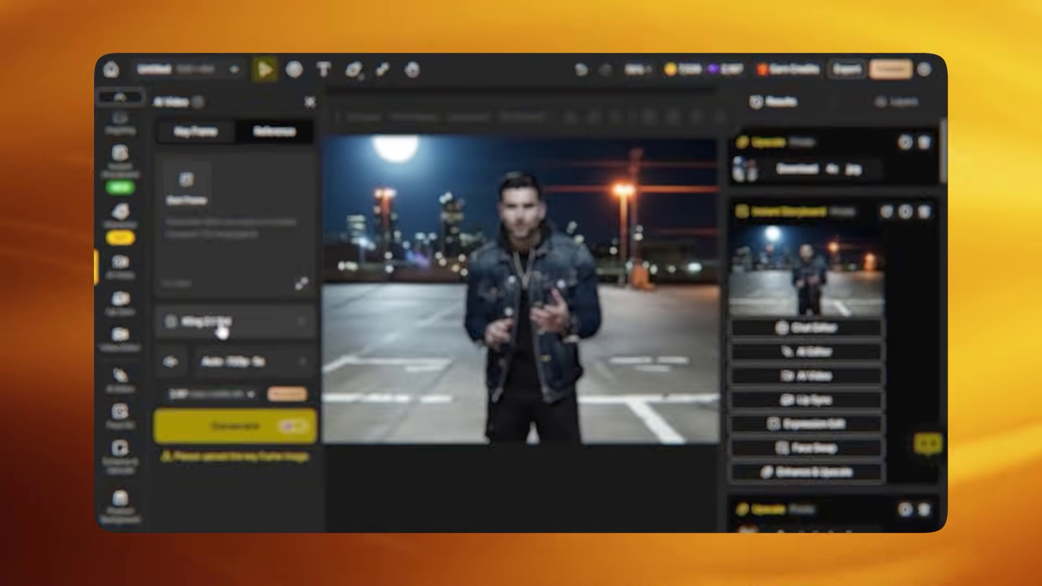
click(222, 325)
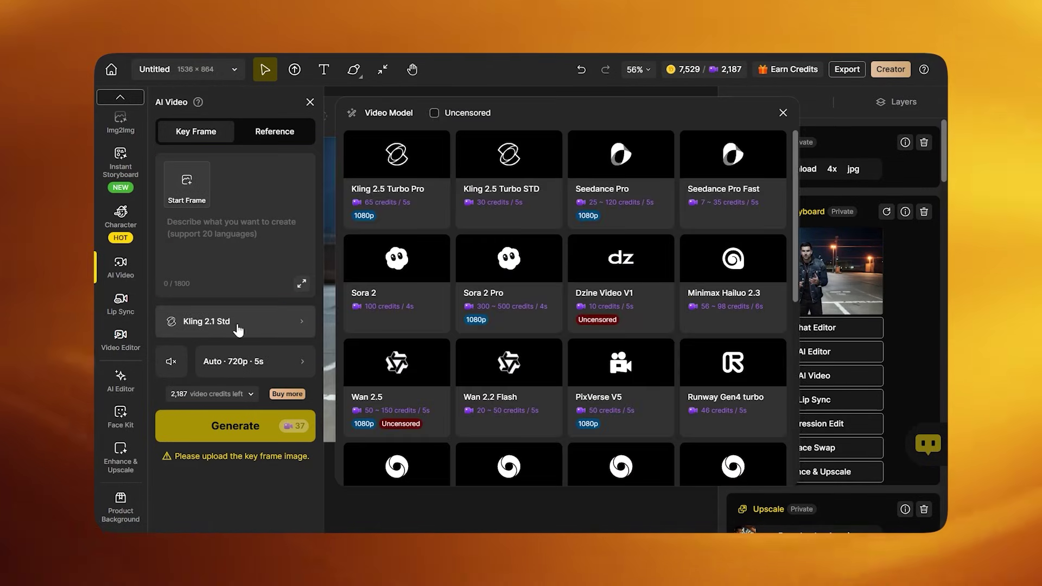
scroll(467, 336, down, 2)
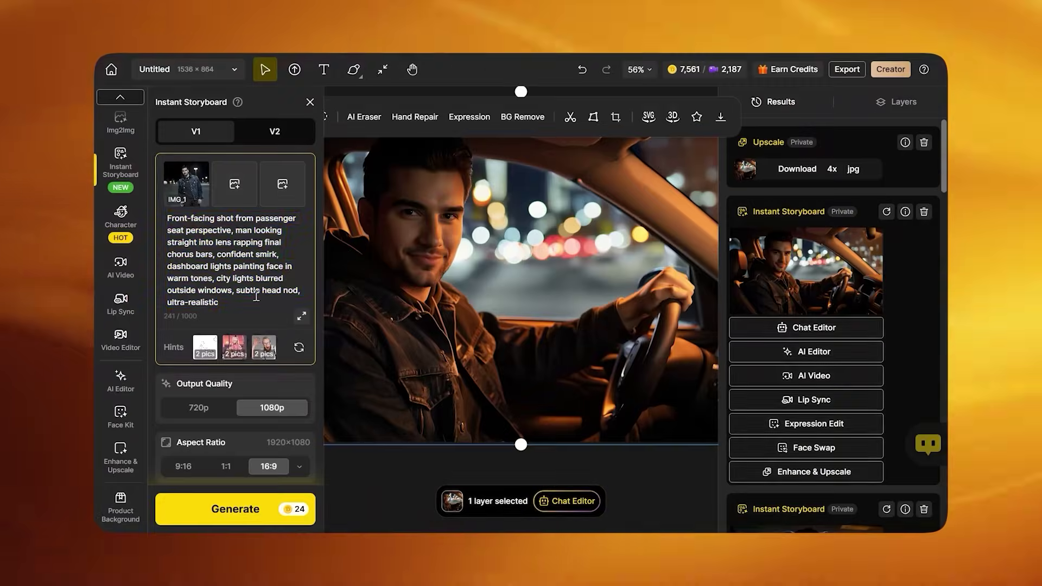
- Replace the storyboard prompt with the rooftop parking-level final-chorus scene and generate it
key(ctrl+a)
key(ctrl+v)
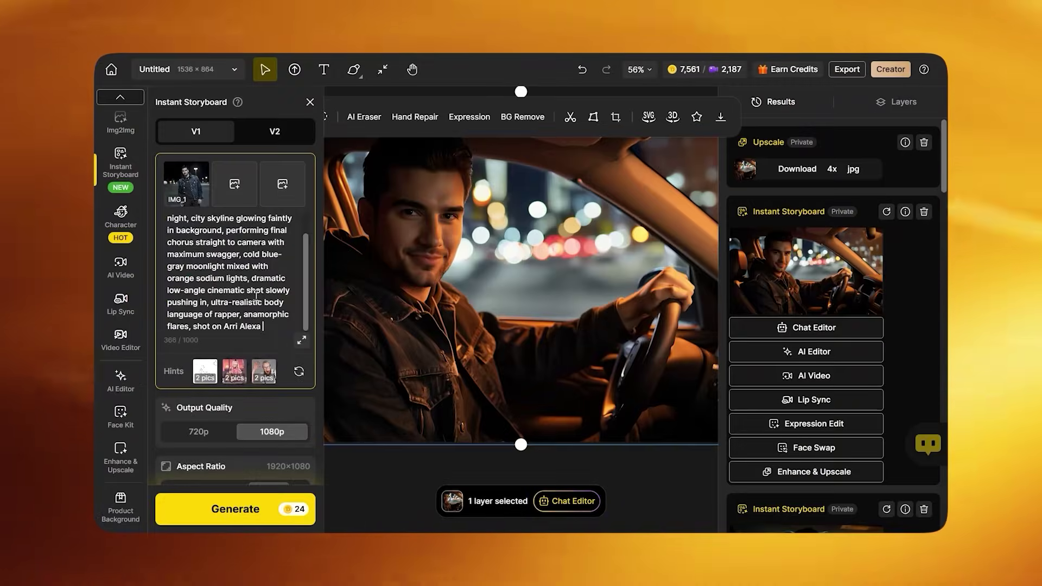
scroll(257, 295, up, 3)
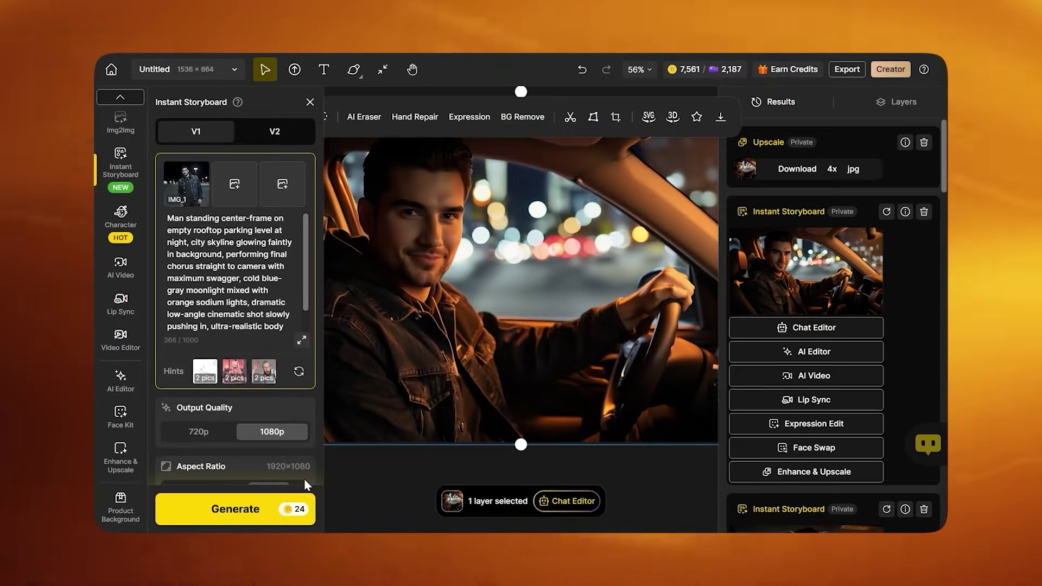
click(296, 507)
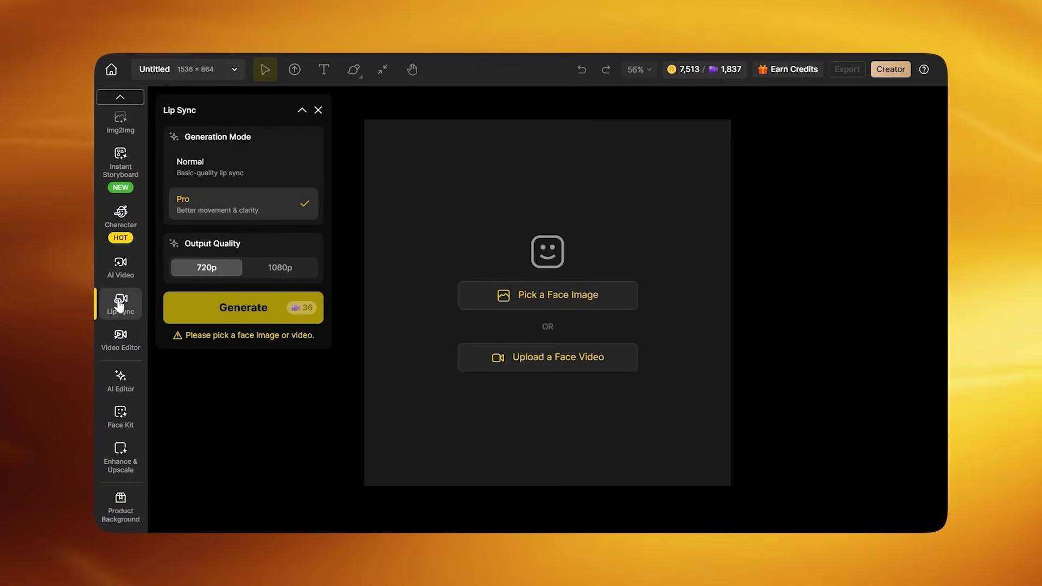
- Set lip sync output to 1080p and choose the rapper by the black car as the face
click(280, 267)
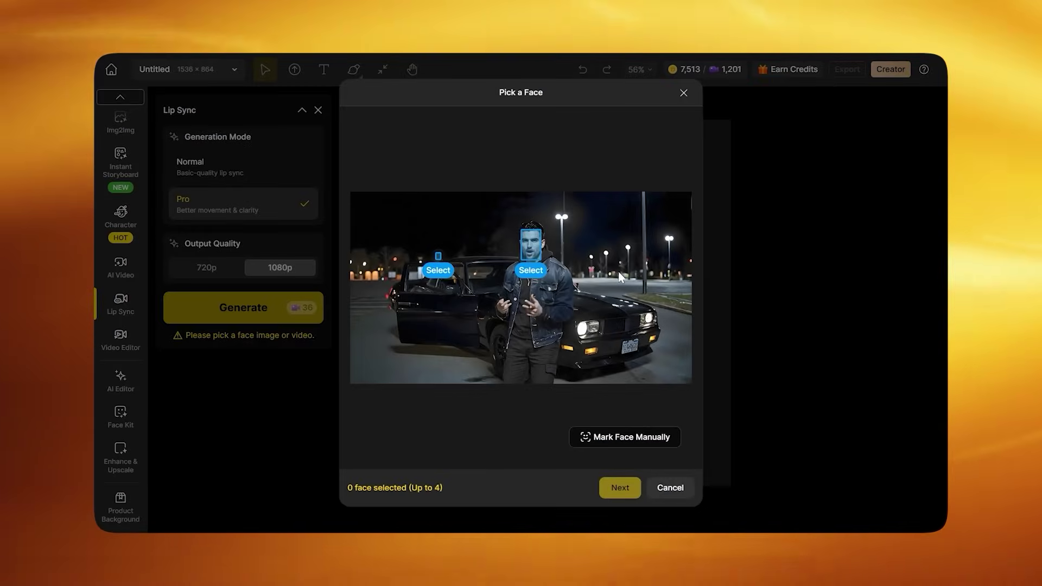
click(531, 271)
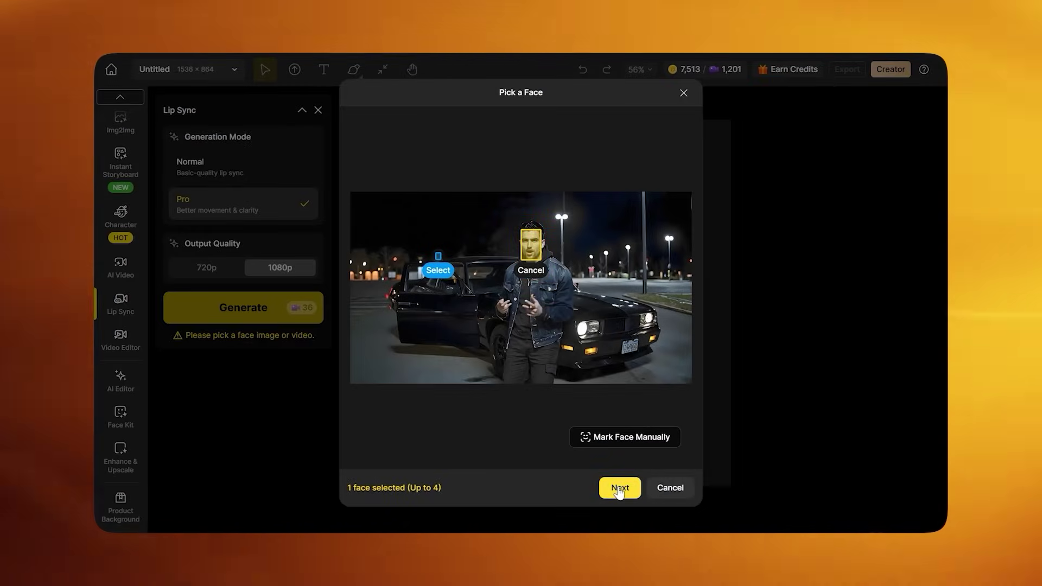
click(617, 488)
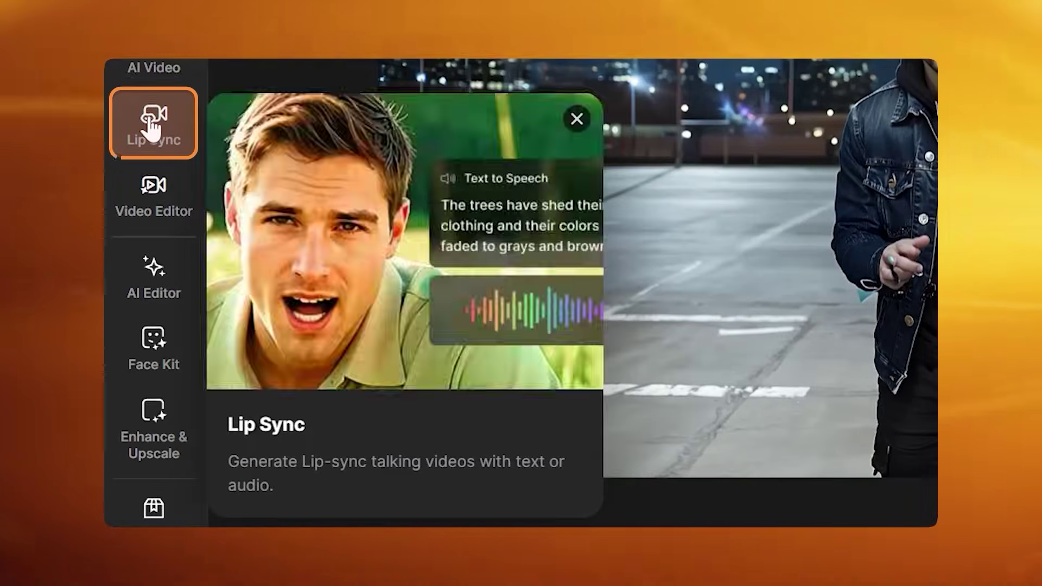
click(157, 138)
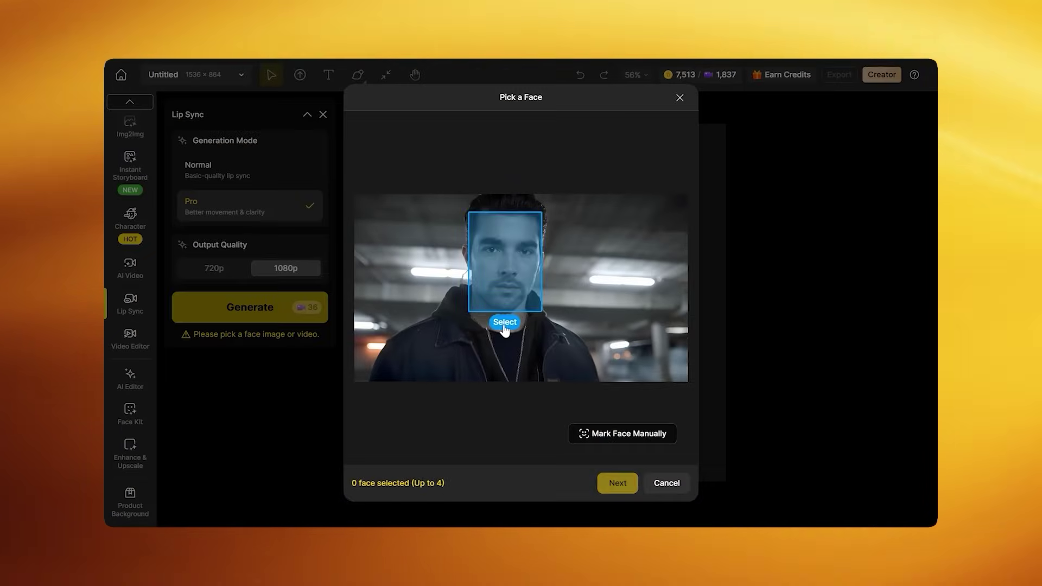
- Select the rapper's face in the garage close-up clip and upload the song audio
click(504, 323)
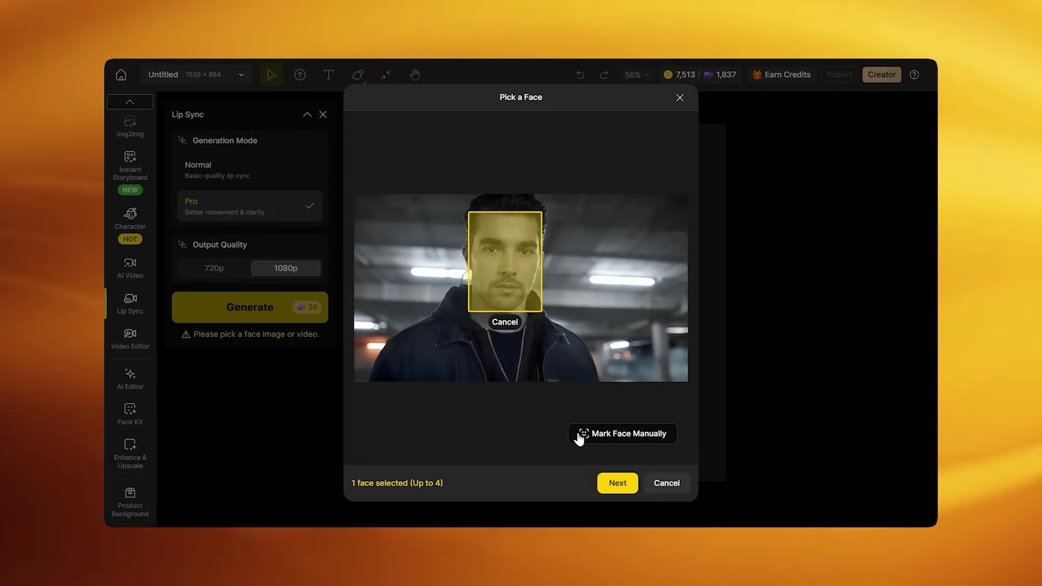
click(612, 482)
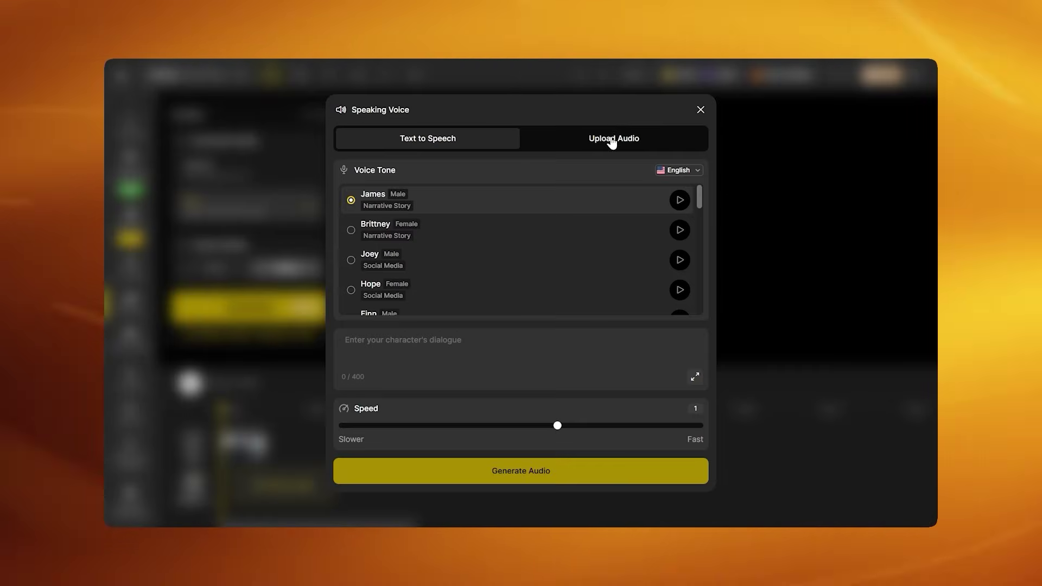
click(612, 138)
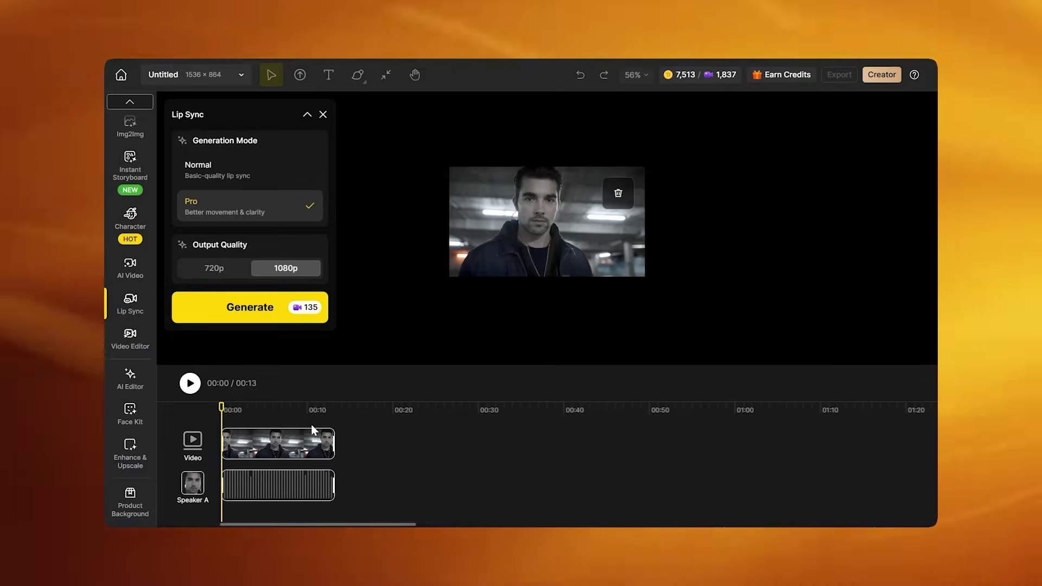
mouse_move(298, 483)
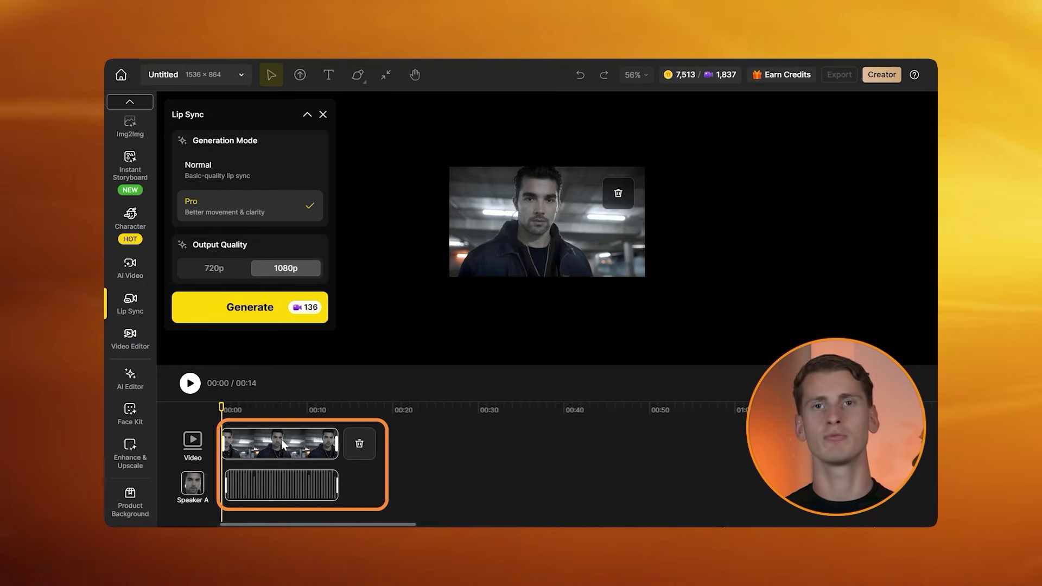
- Reselect and crop the rapper's face, then submit the 1080p Pro lip sync job
click(254, 308)
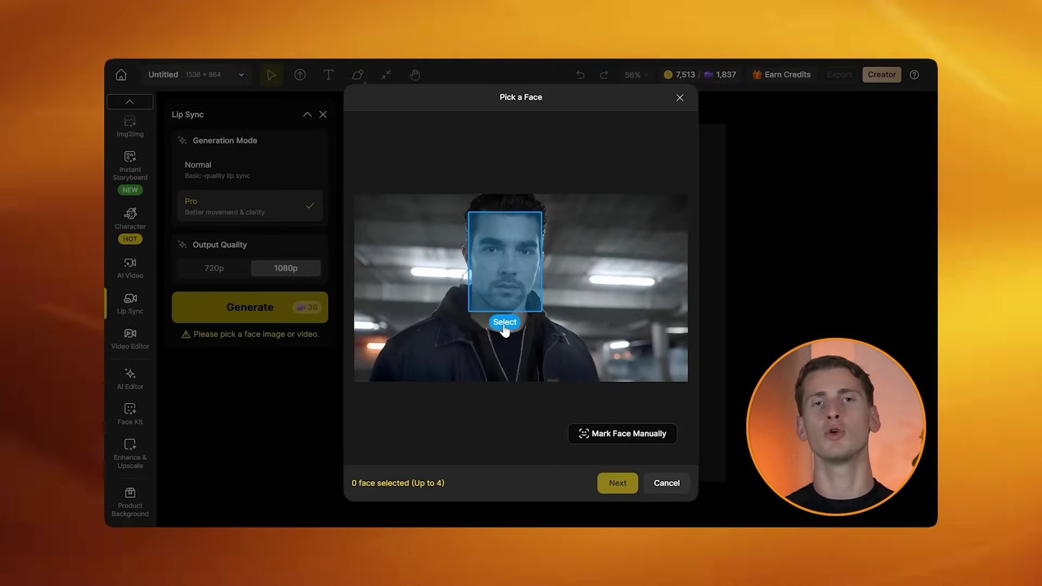
click(497, 325)
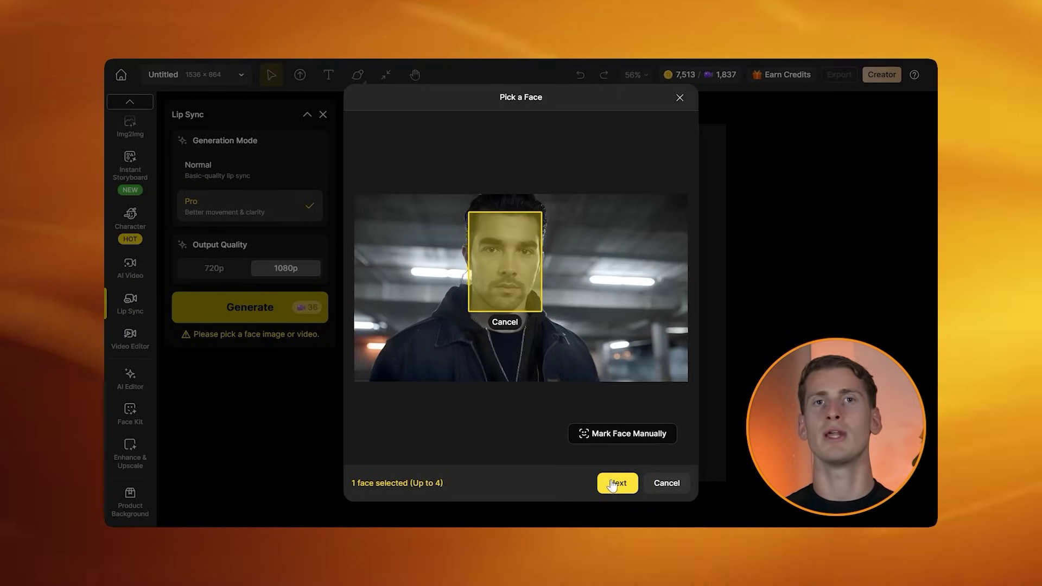
click(610, 483)
click(612, 483)
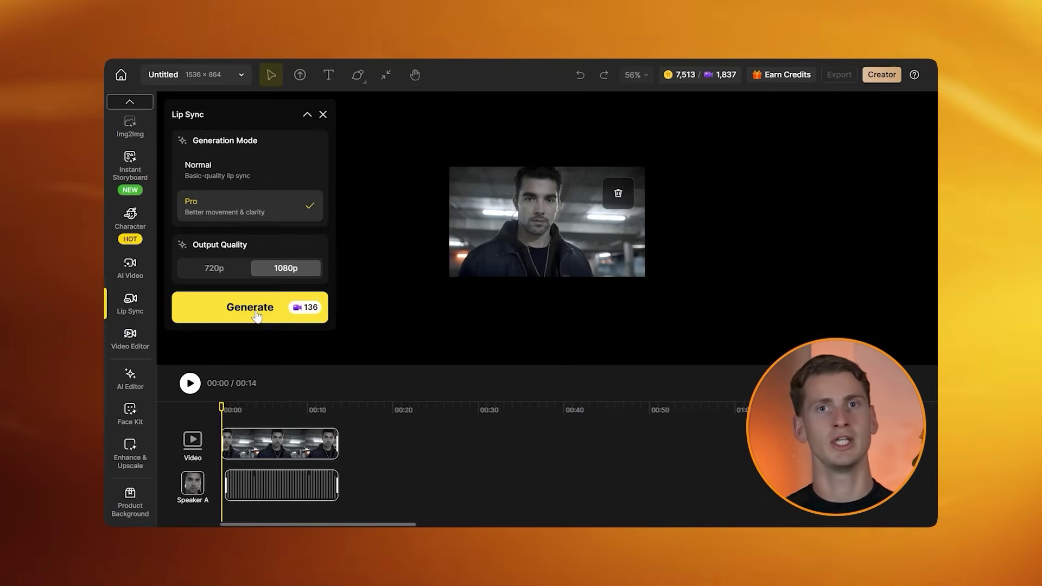
click(256, 311)
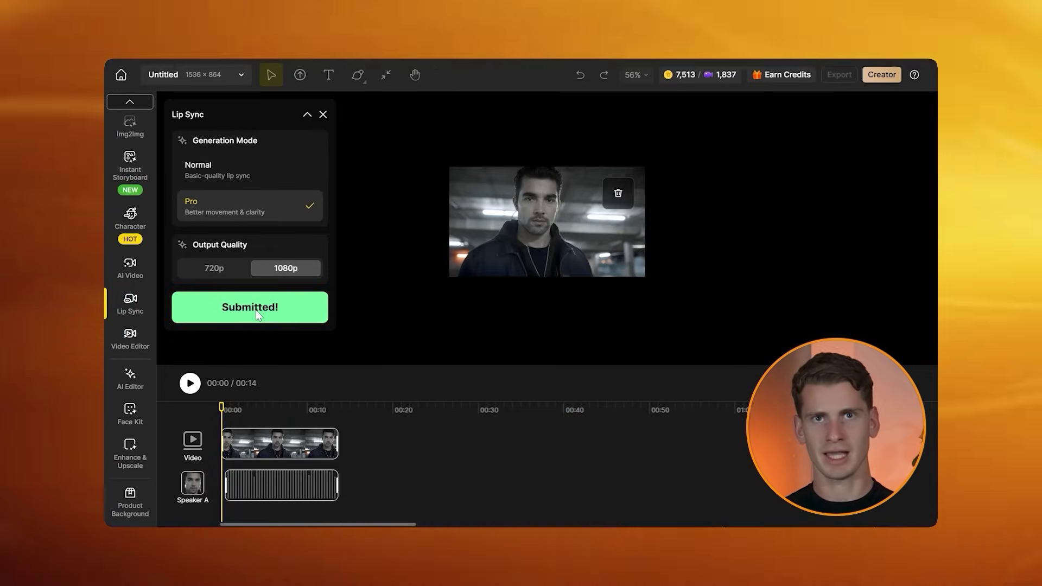